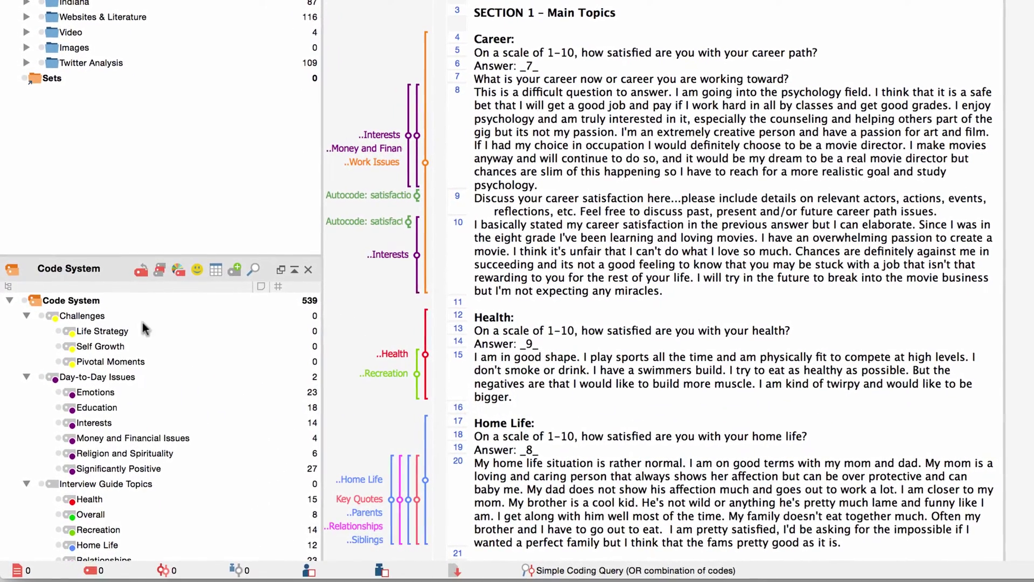
Create a new top-level code 'Happiness' in the Code System and give it a magenta colour
{"action": "right_click", "coordinate": [96, 302]}
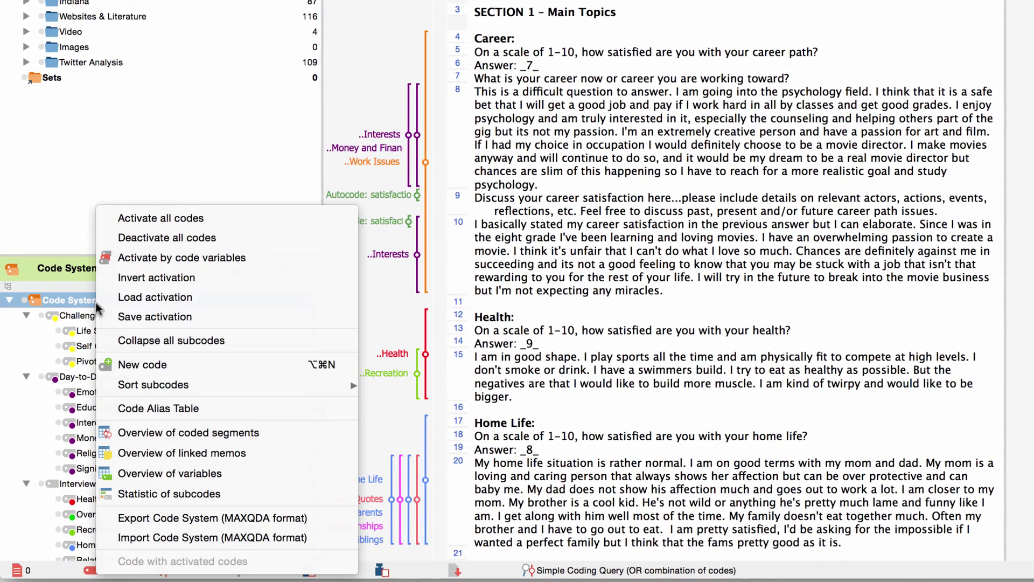
{"action": "left_click", "coordinate": [139, 363]}
{"action": "type", "text": "Happiness"}
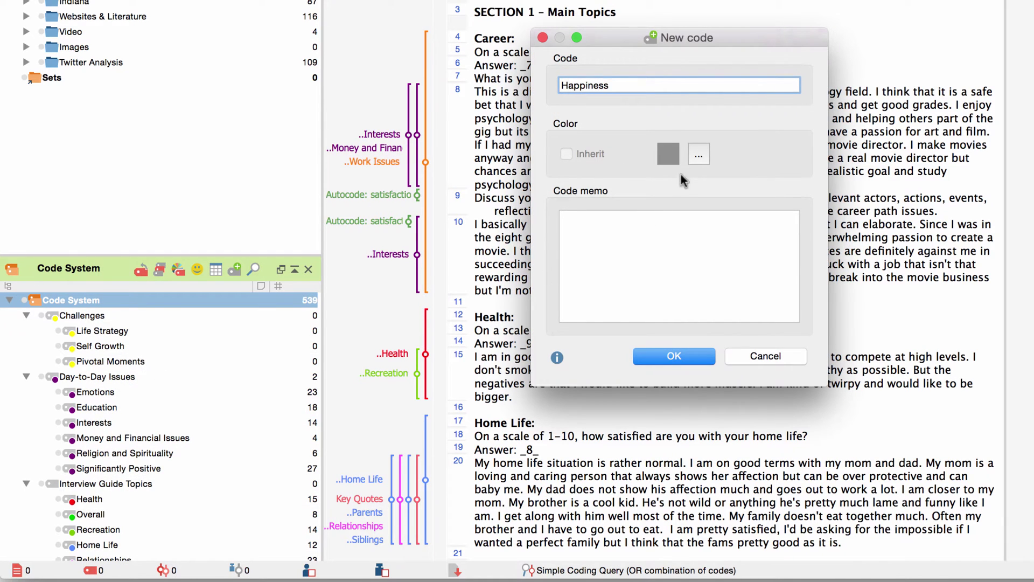
{"action": "left_click", "coordinate": [692, 155]}
{"action": "left_click", "coordinate": [646, 127]}
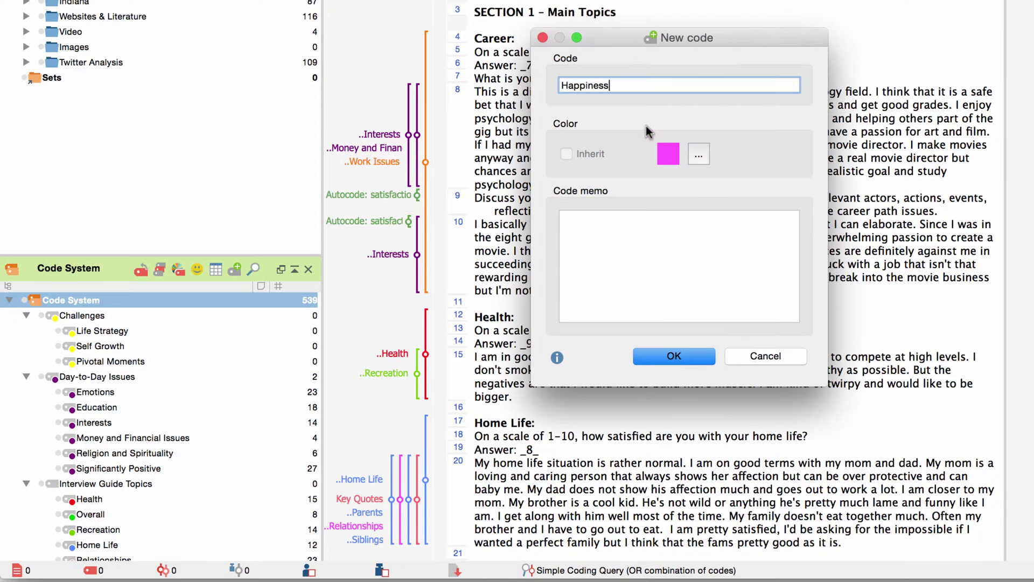
{"action": "left_click", "coordinate": [648, 356]}
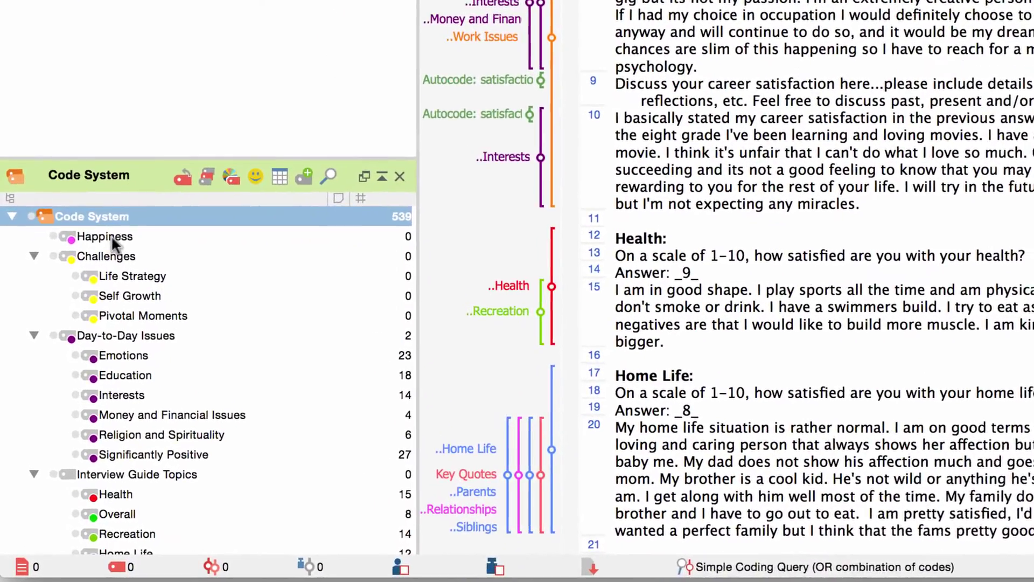
Drag Happiness onto Day-to-Day Issues so it sits above Emotions as its first subcode
{"action": "left_click", "coordinate": [86, 316]}
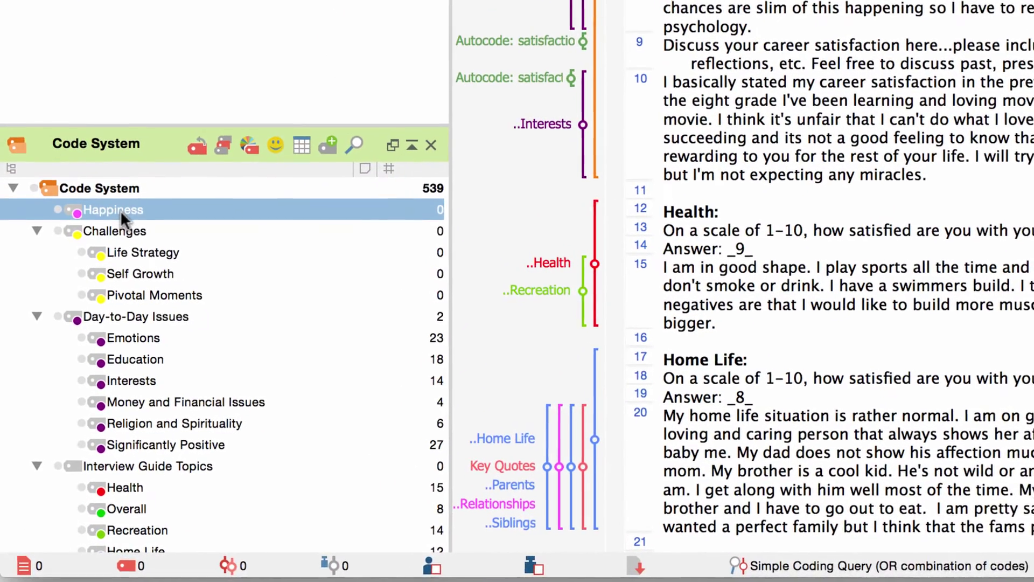
{"action": "left_click_drag", "start_coordinate": [121, 210], "coordinate": [102, 235]}
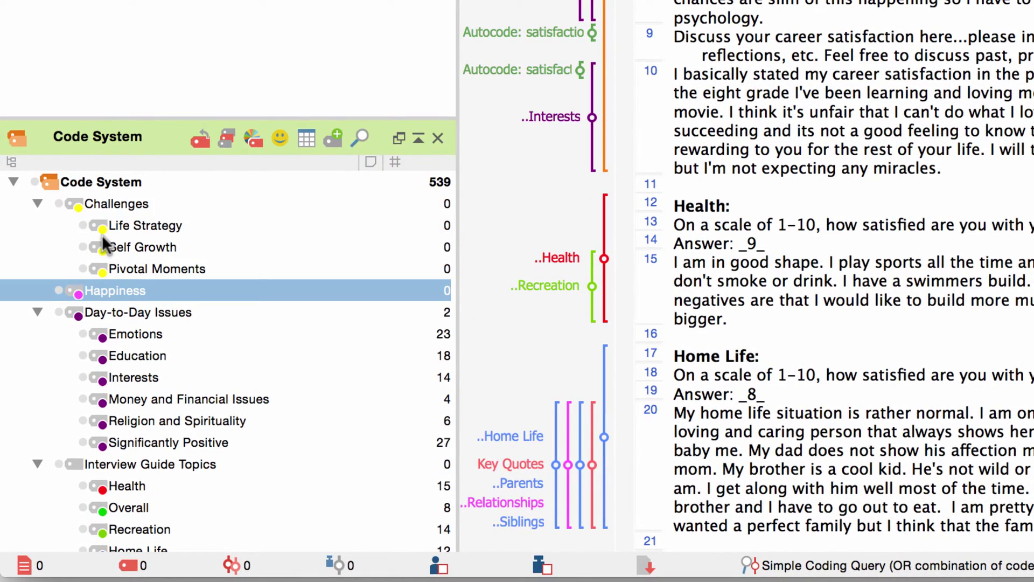
{"action": "left_click_drag", "start_coordinate": [106, 290], "coordinate": [107, 314]}
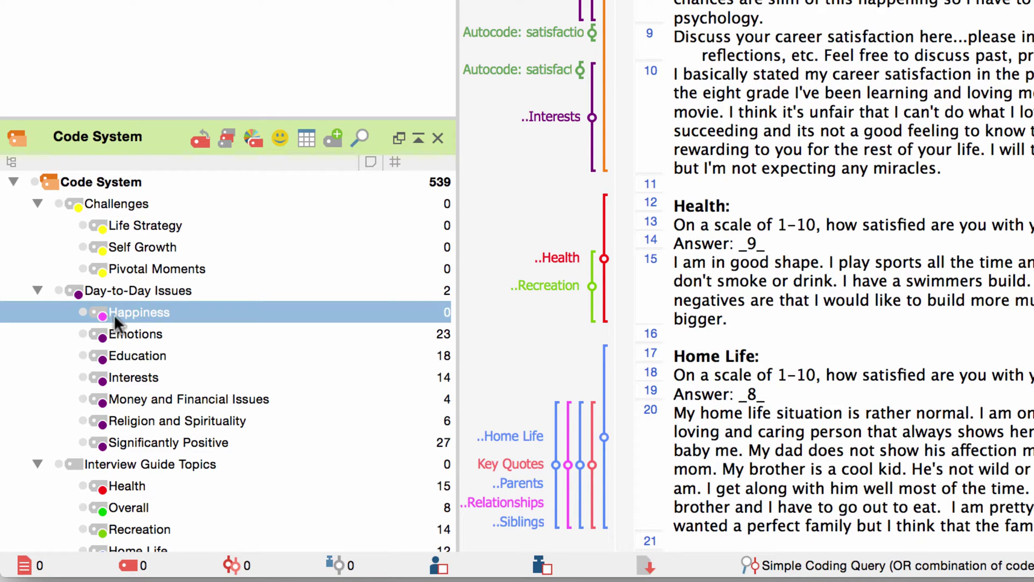
Rename the Happiness subcode of Day-to-Day Issues to 'Happy'
{"action": "right_click", "coordinate": [137, 314]}
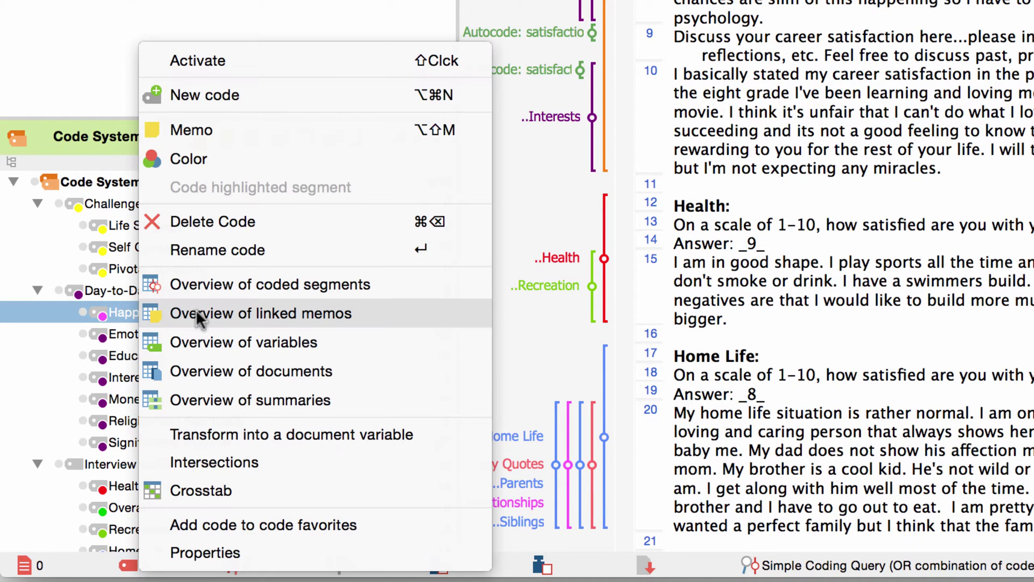
{"action": "left_click", "coordinate": [212, 251]}
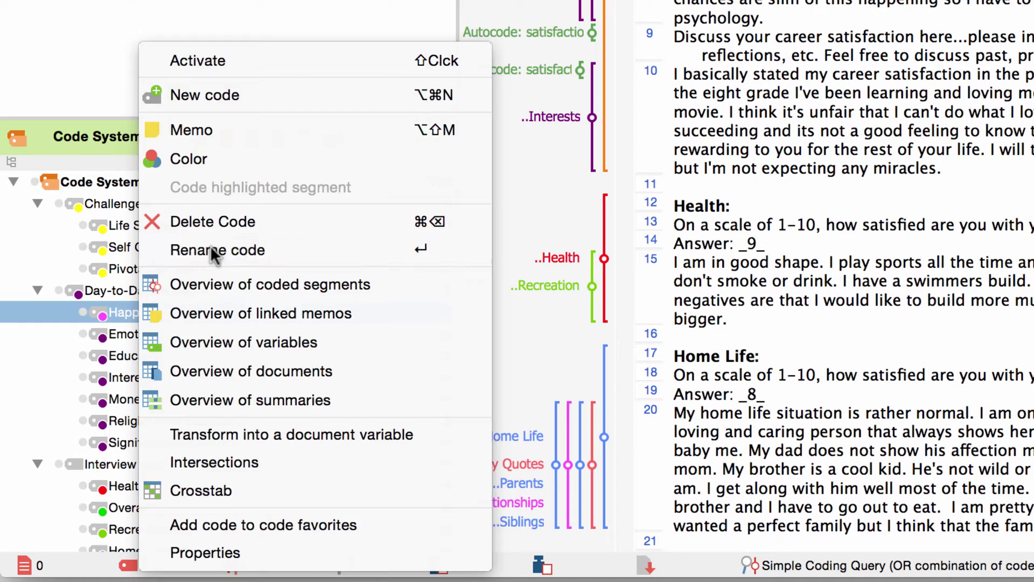
{"action": "type", "text": "Happy"}
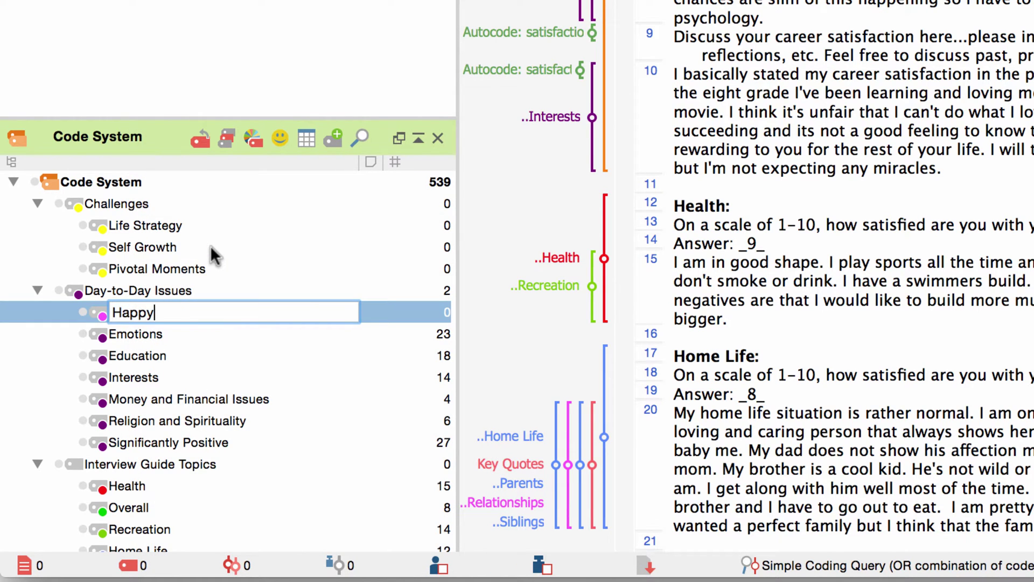
{"action": "key", "text": "Return"}
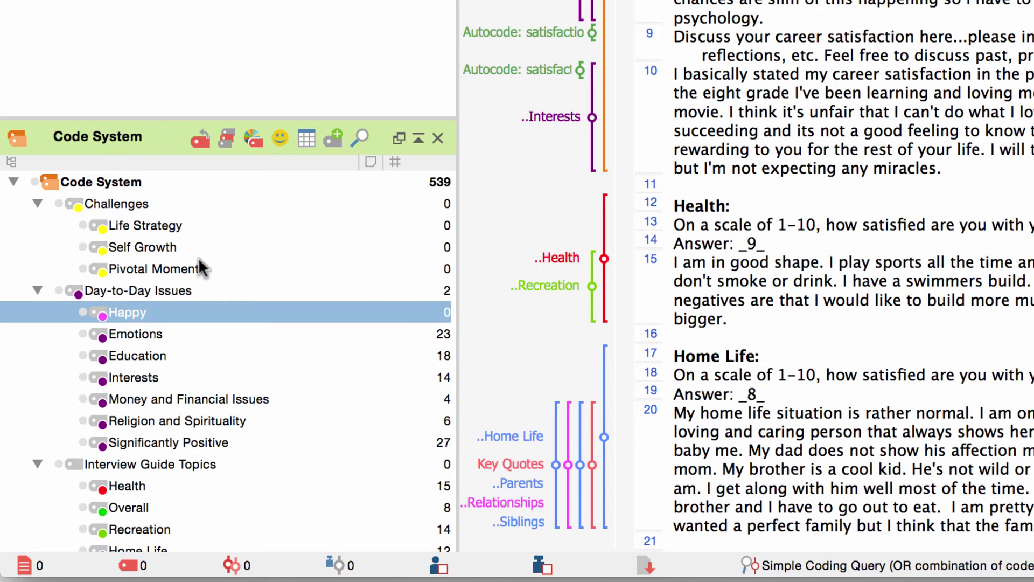
Recolour the Happy code from magenta to light pink in the Select color dialog
{"action": "right_click", "coordinate": [124, 309]}
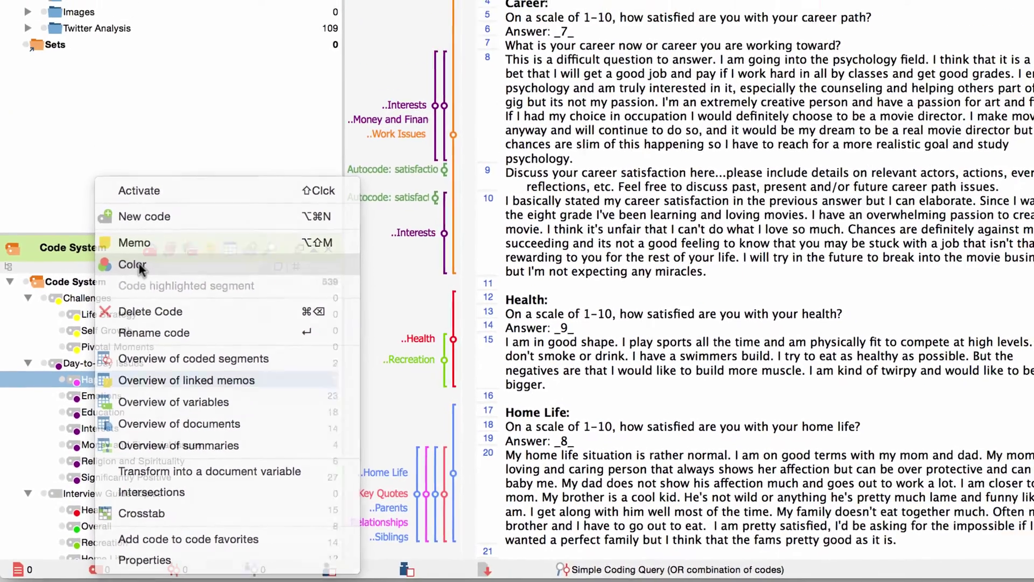
{"action": "left_click", "coordinate": [138, 263]}
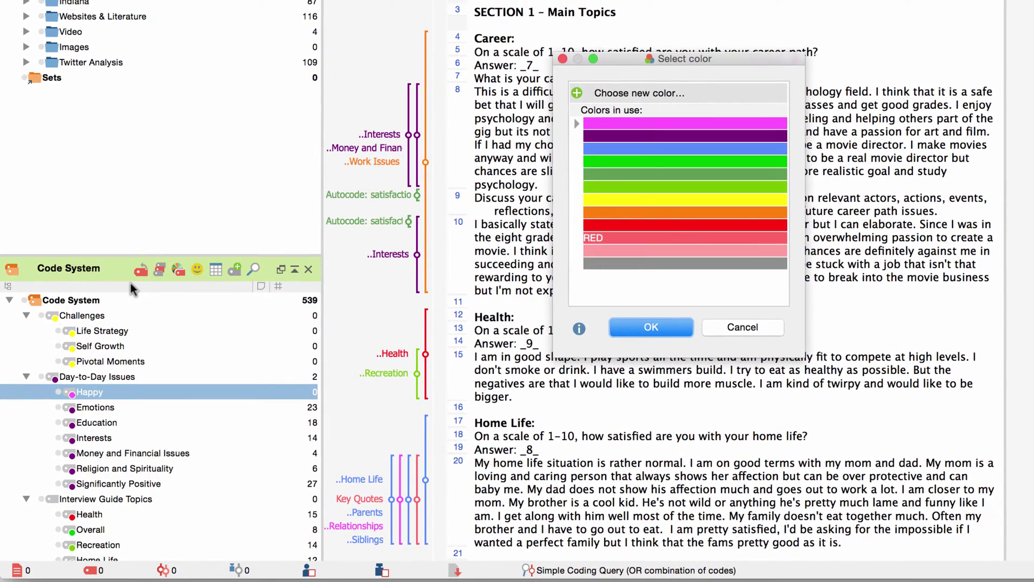
{"action": "left_click", "coordinate": [598, 251]}
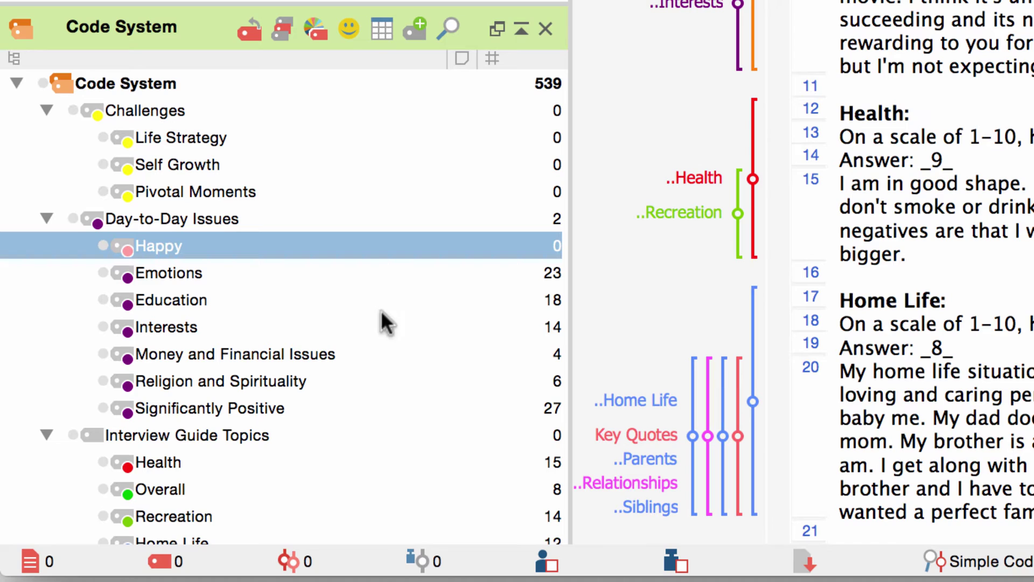
Toggle Day-to-Day Issues and the Code System root, ending with Day-to-Day Issues collapsed at 94
{"action": "left_click", "coordinate": [46, 218]}
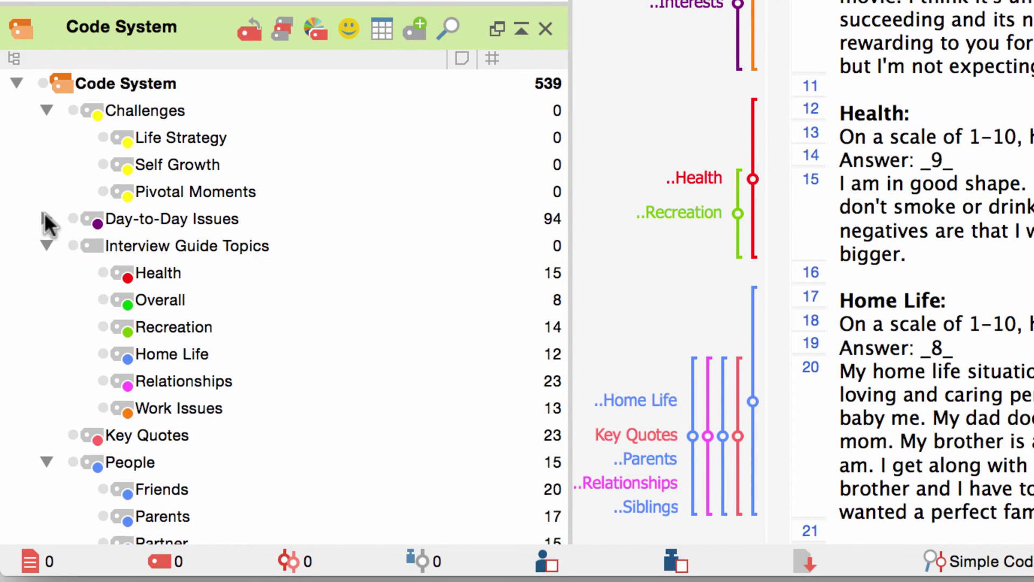
{"action": "left_click", "coordinate": [44, 216]}
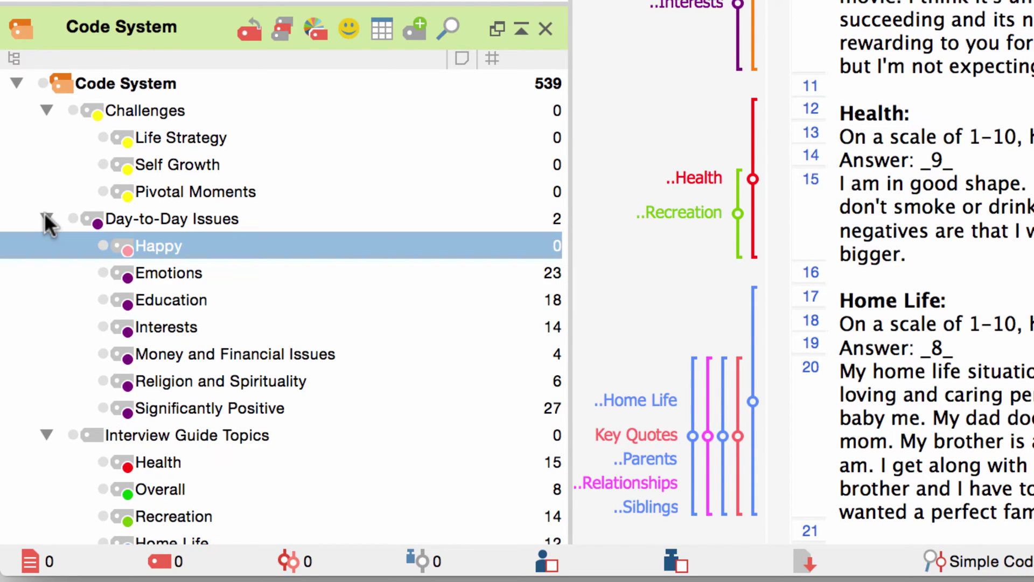
{"action": "left_click", "coordinate": [16, 83]}
{"action": "left_click", "coordinate": [16, 83]}
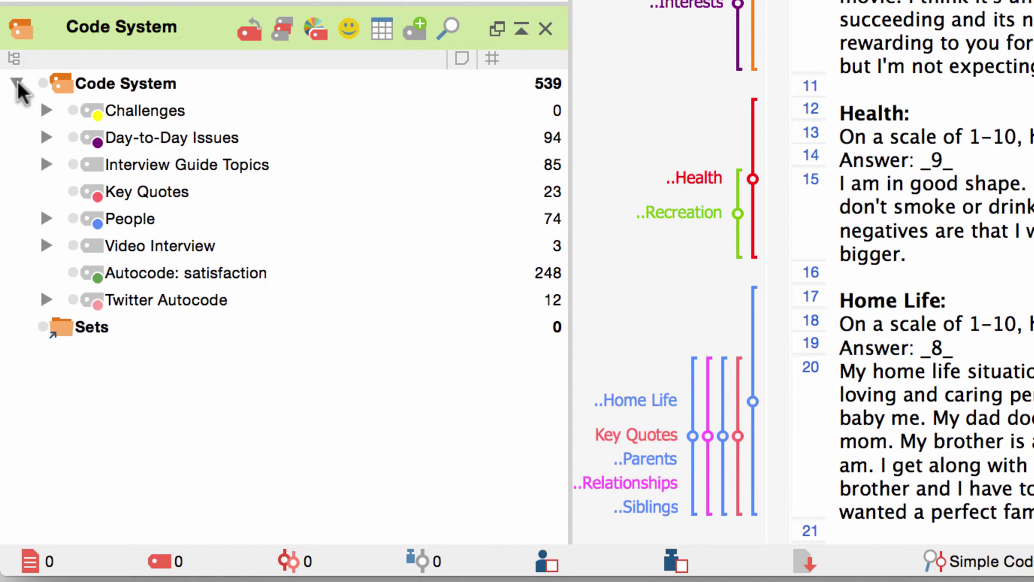
{"action": "left_click", "coordinate": [46, 137]}
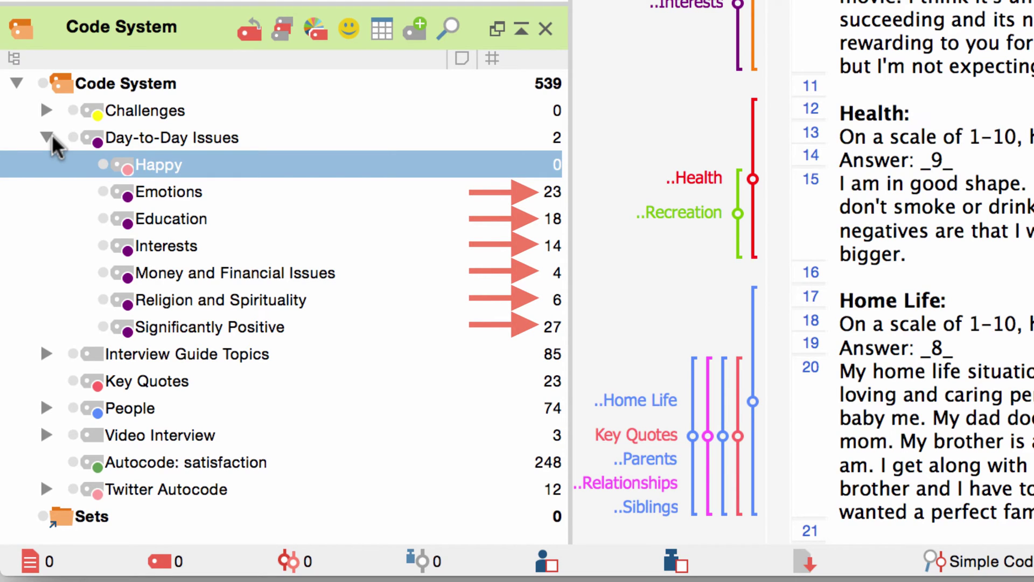
{"action": "left_click", "coordinate": [52, 134]}
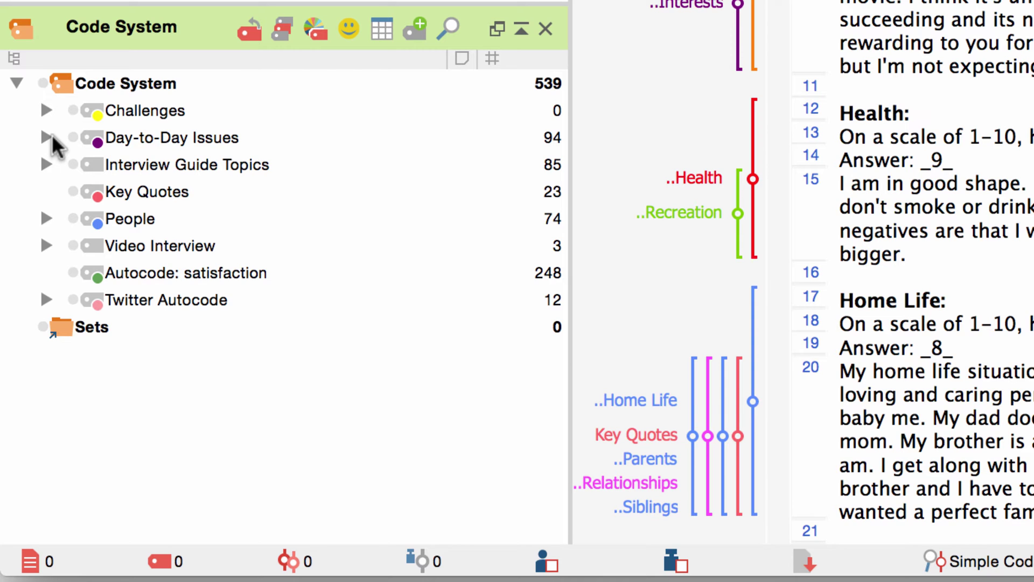
Sort the top-level codes by Frequency ascending, putting Challenges first and Autocode: satisfaction last
{"action": "right_click", "coordinate": [134, 83]}
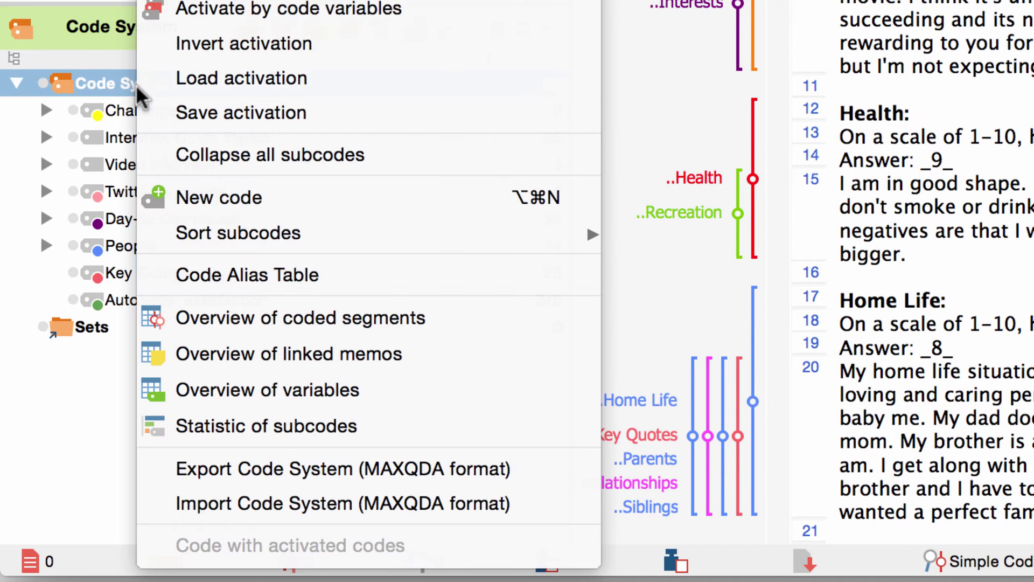
{"action": "mouse_move", "coordinate": [242, 231]}
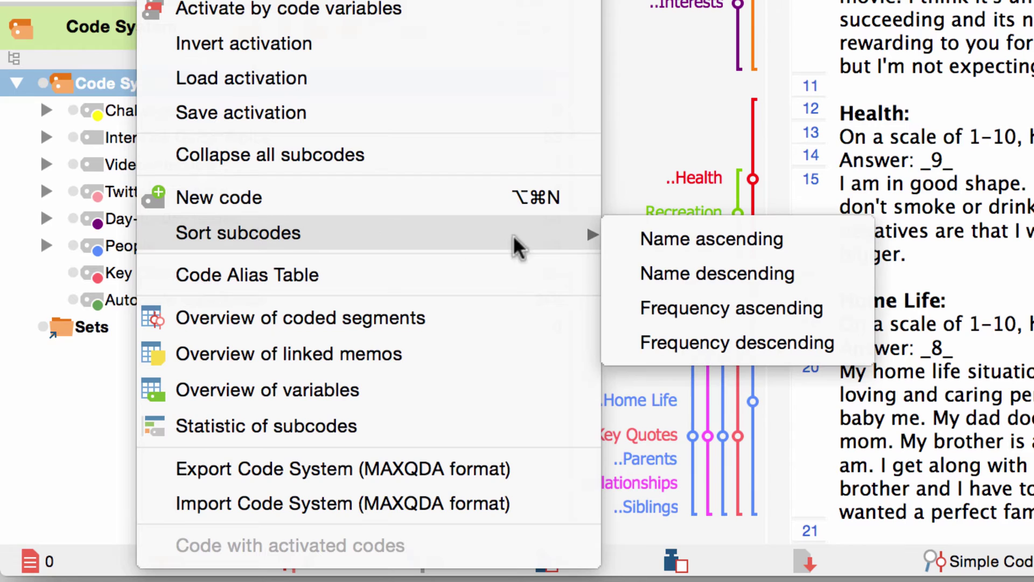
{"action": "left_click", "coordinate": [670, 302]}
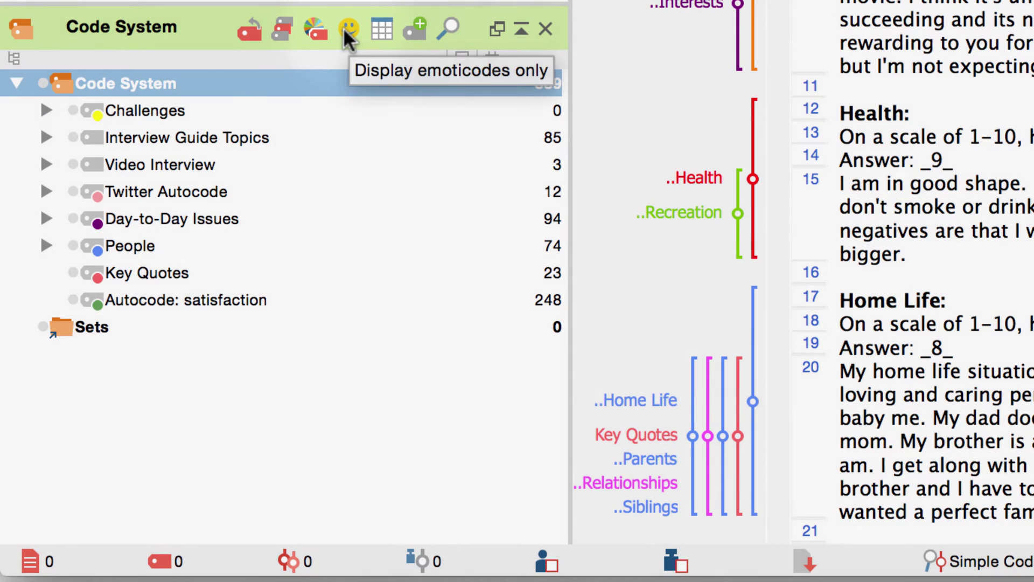
{"action": "left_click", "coordinate": [378, 30]}
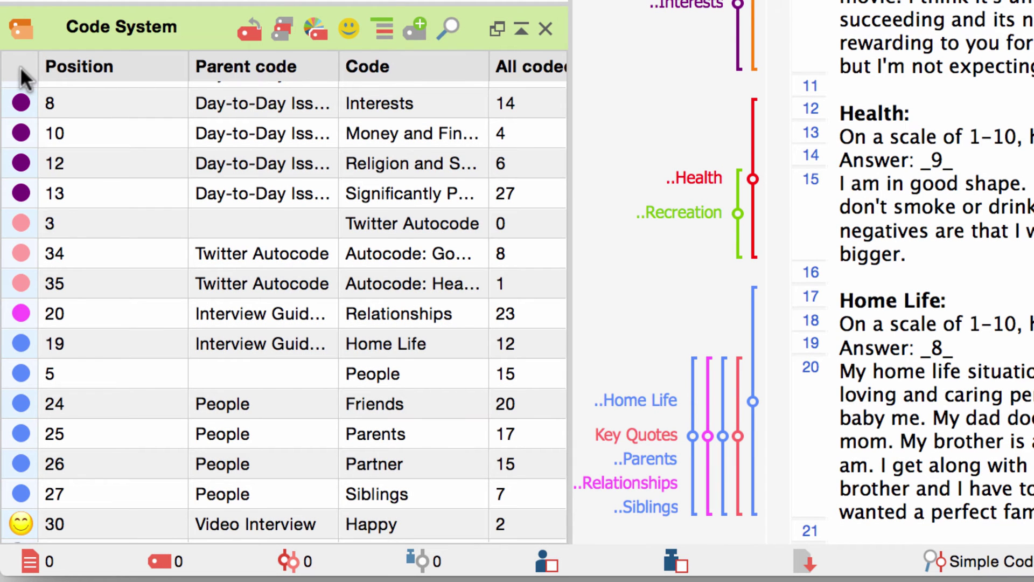
{"action": "left_click", "coordinate": [21, 66]}
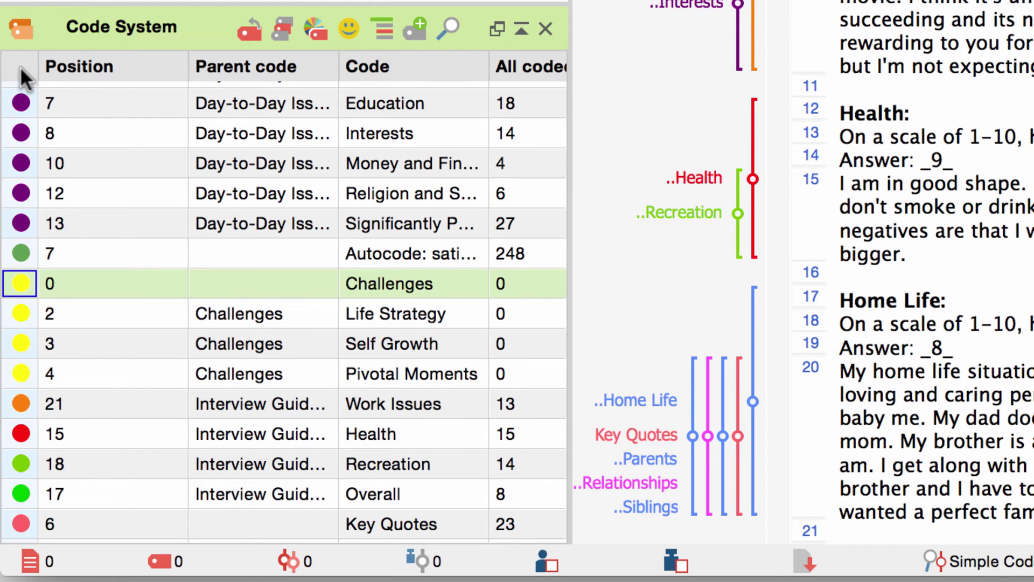
{"action": "scroll", "coordinate": [21, 130], "scroll_direction": "down", "scroll_amount": 2}
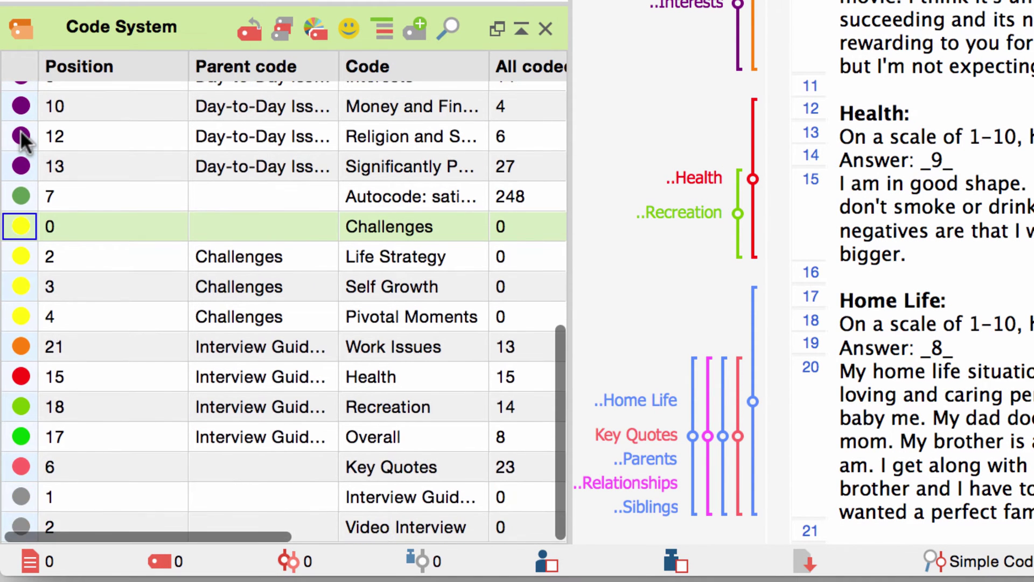
{"action": "scroll", "coordinate": [20, 131], "scroll_direction": "up", "scroll_amount": 8}
{"action": "scroll", "coordinate": [20, 130], "scroll_direction": "up", "scroll_amount": 5}
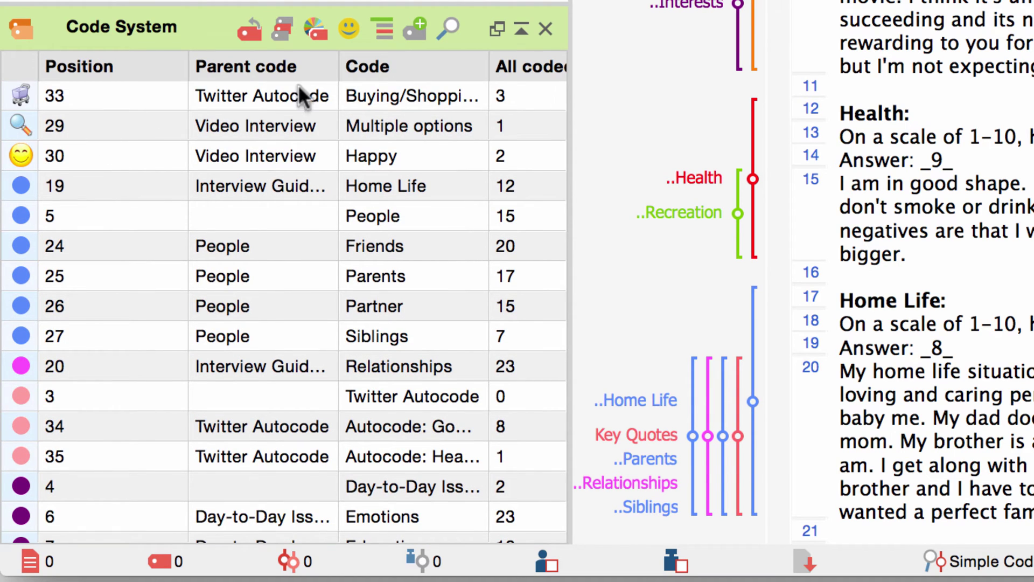
{"action": "left_click", "coordinate": [387, 33]}
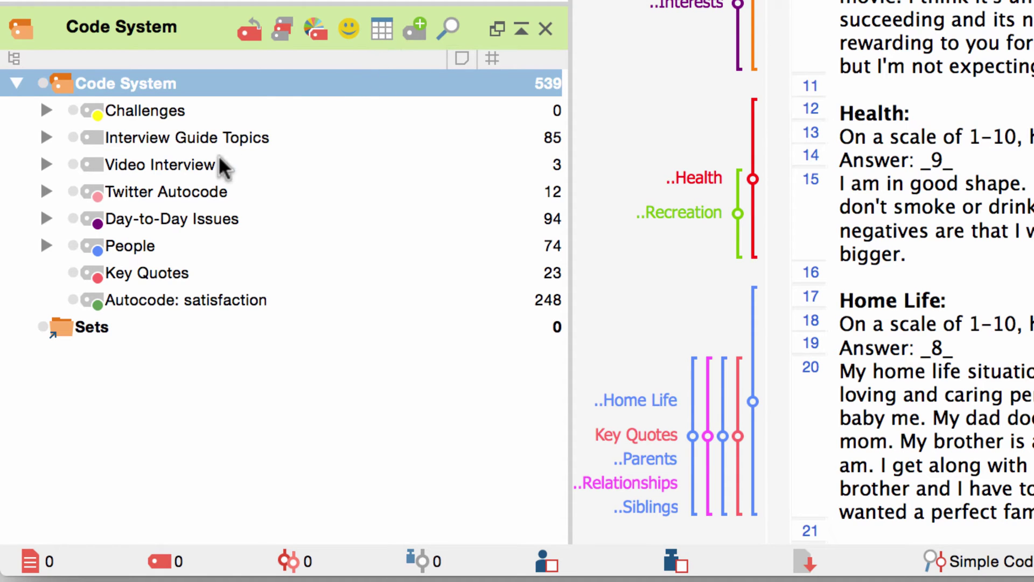
Move Education's coded segments into Interests, leaving Education at 0 and Interests at 28
{"action": "left_click", "coordinate": [45, 219]}
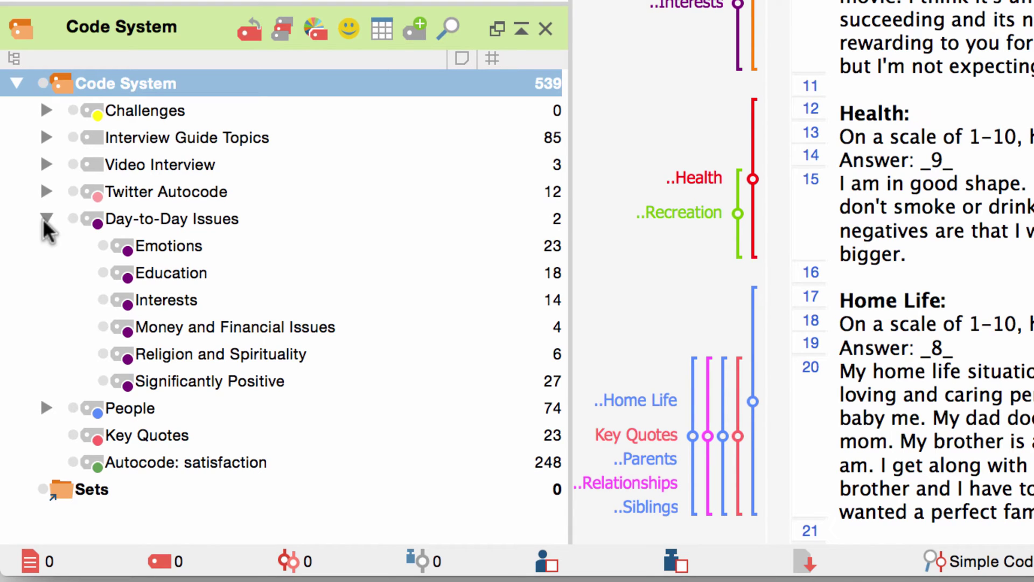
{"action": "right_click", "coordinate": [181, 277]}
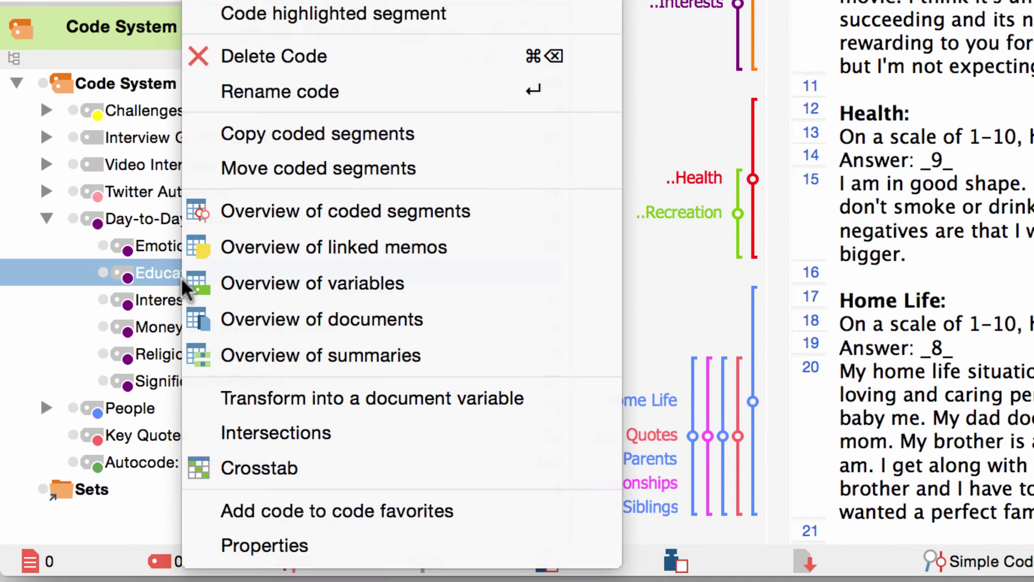
{"action": "left_click", "coordinate": [275, 168]}
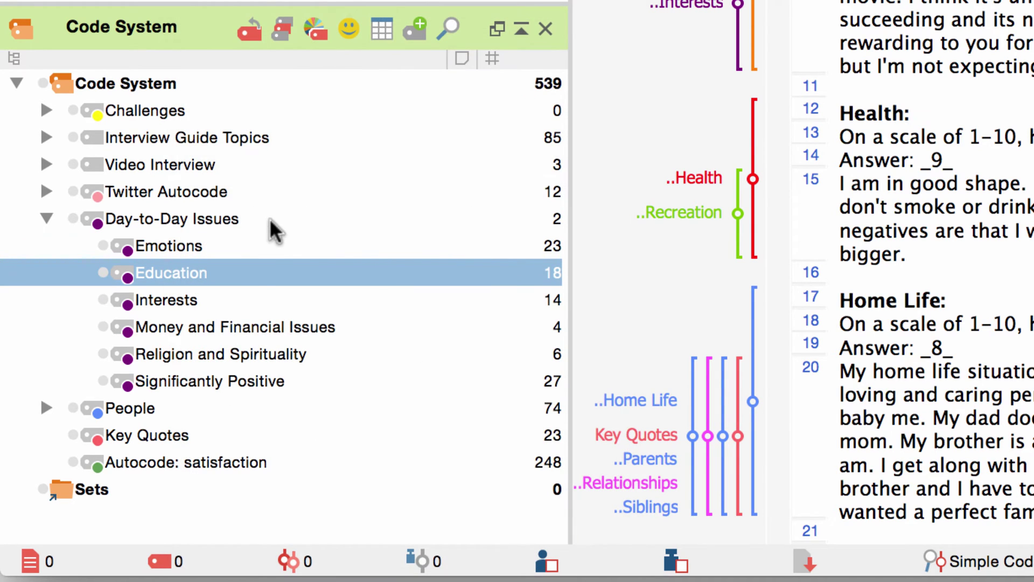
{"action": "left_click", "coordinate": [215, 297]}
{"action": "right_click", "coordinate": [215, 298]}
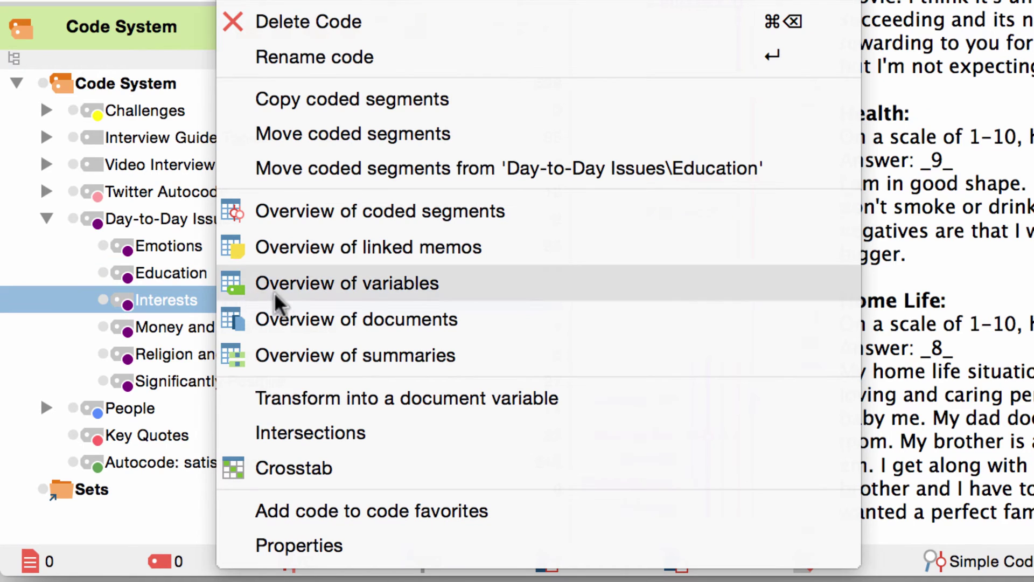
{"action": "left_click", "coordinate": [321, 167]}
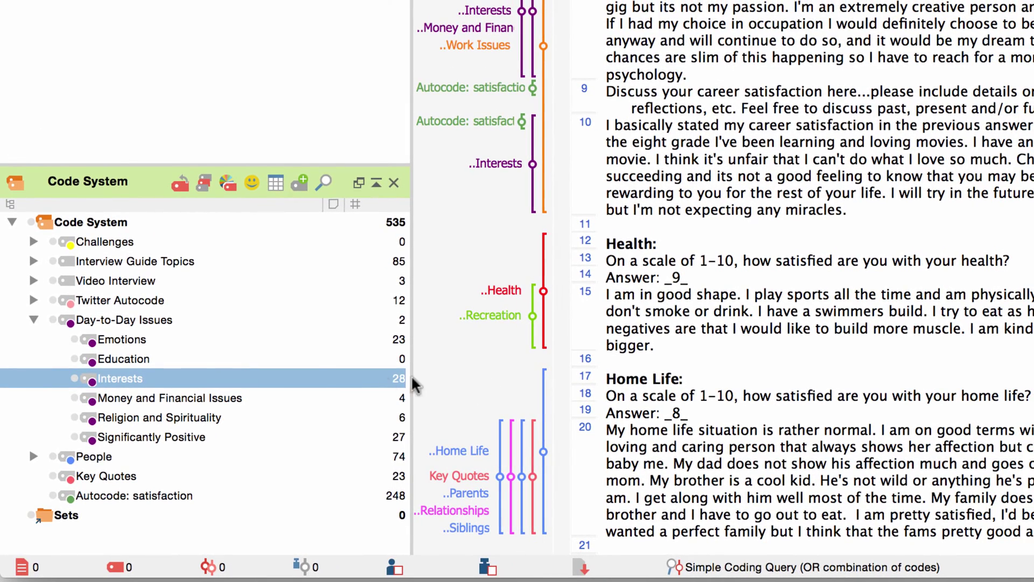
Copy the Day-to-Day Issues subcodes and paste them under Challenges
{"action": "right_click", "coordinate": [150, 321]}
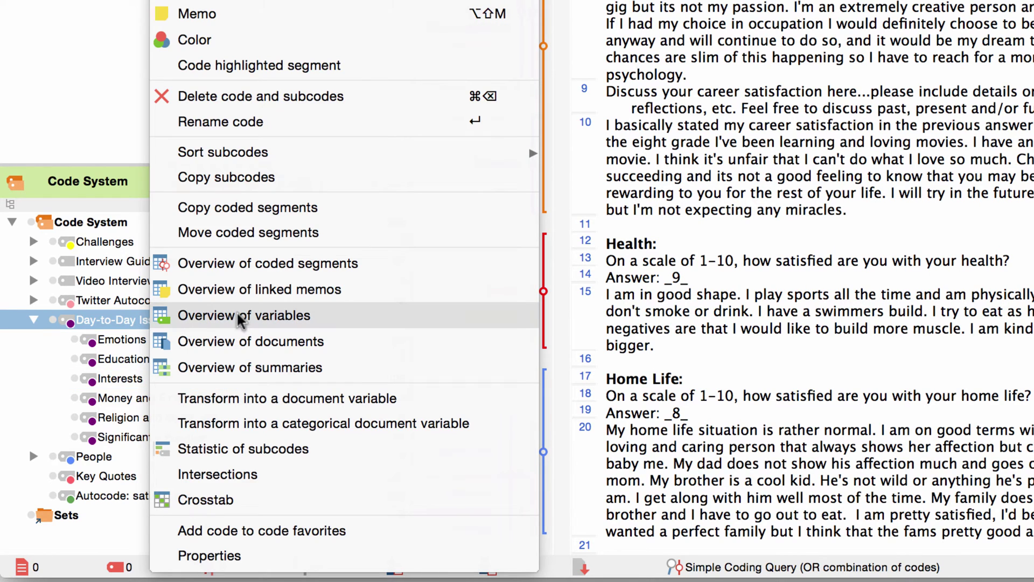
{"action": "left_click", "coordinate": [237, 189]}
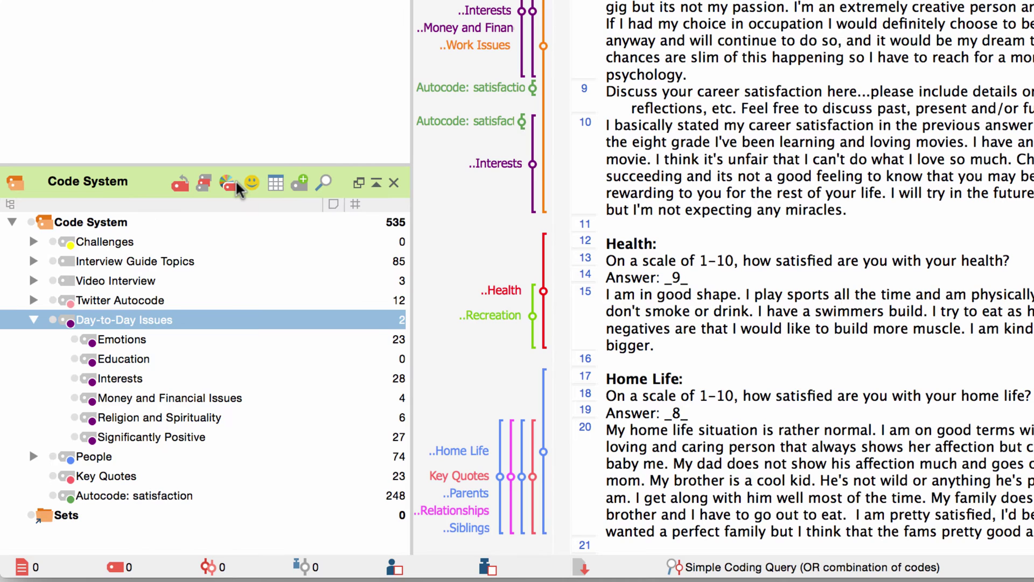
{"action": "right_click", "coordinate": [86, 247]}
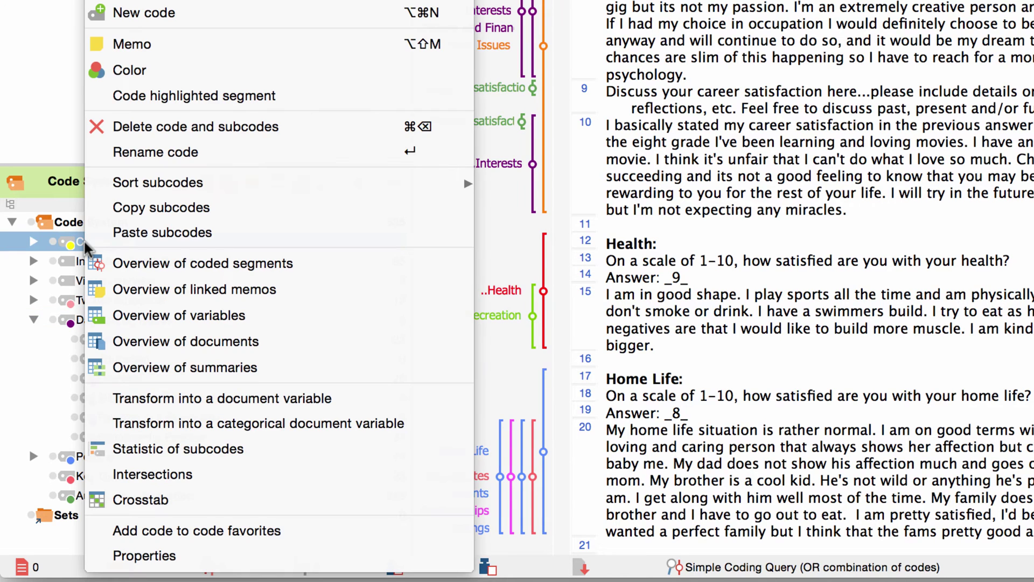
{"action": "left_click", "coordinate": [136, 232]}
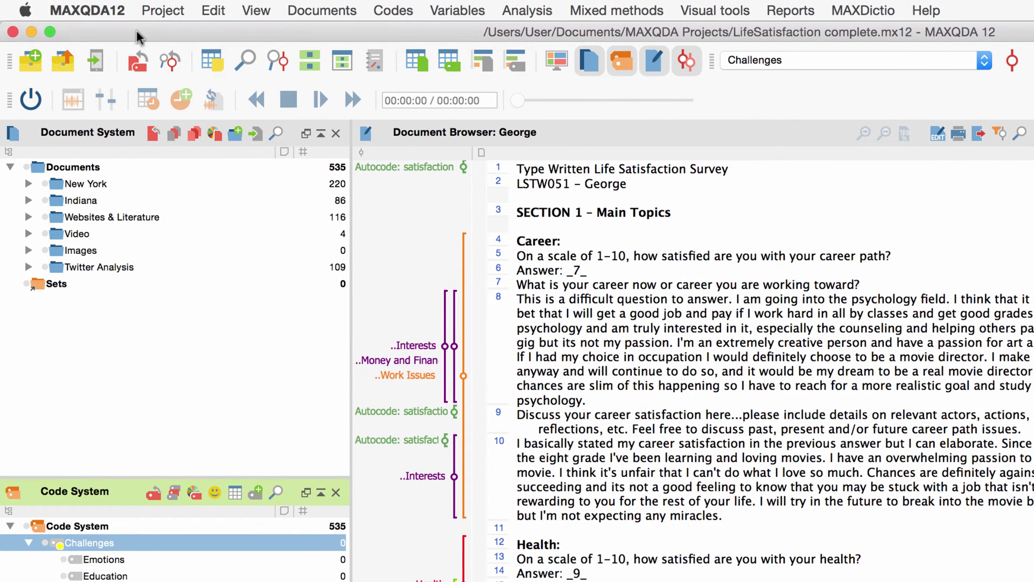
Export the code system to Code System.xlsx without memos, then close the spreadsheet
{"action": "left_click", "coordinate": [390, 12]}
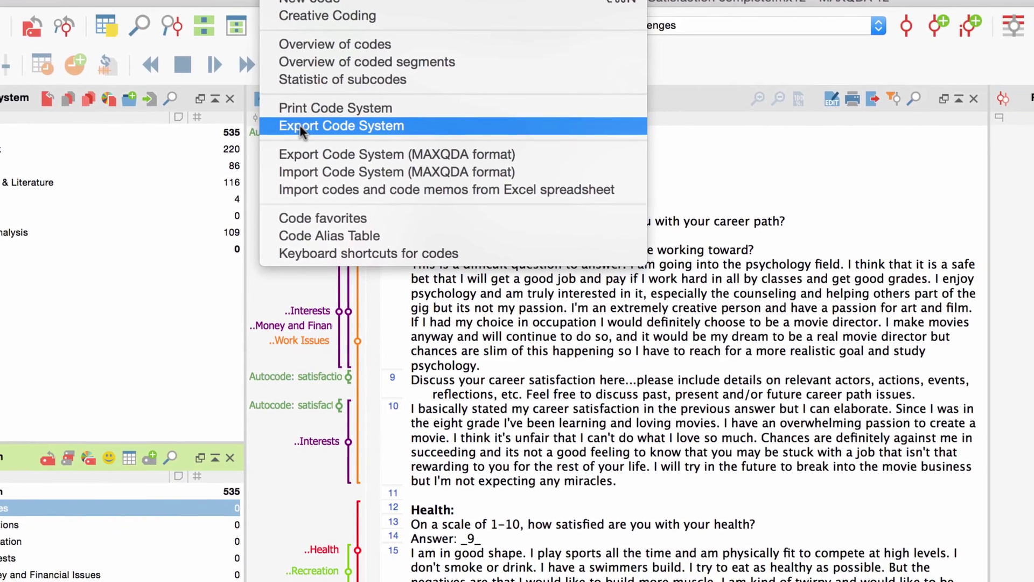
{"action": "left_click", "coordinate": [349, 142]}
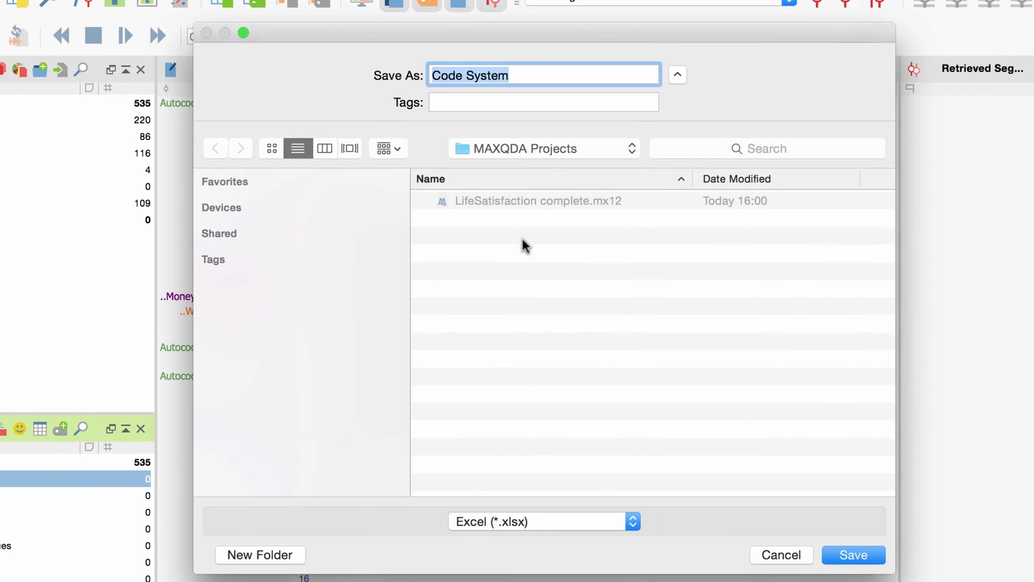
{"action": "left_click", "coordinate": [818, 549]}
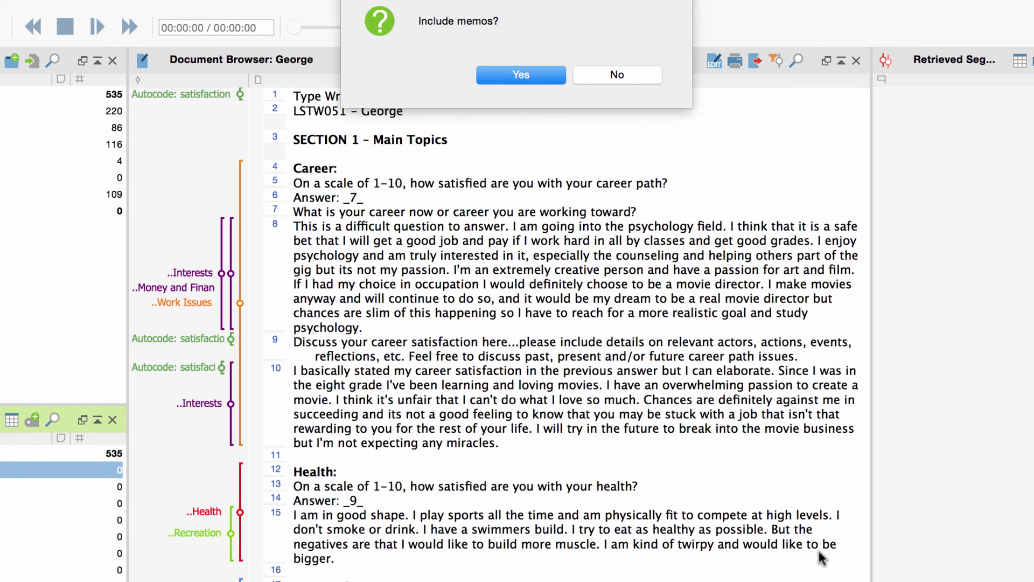
{"action": "left_click", "coordinate": [617, 74]}
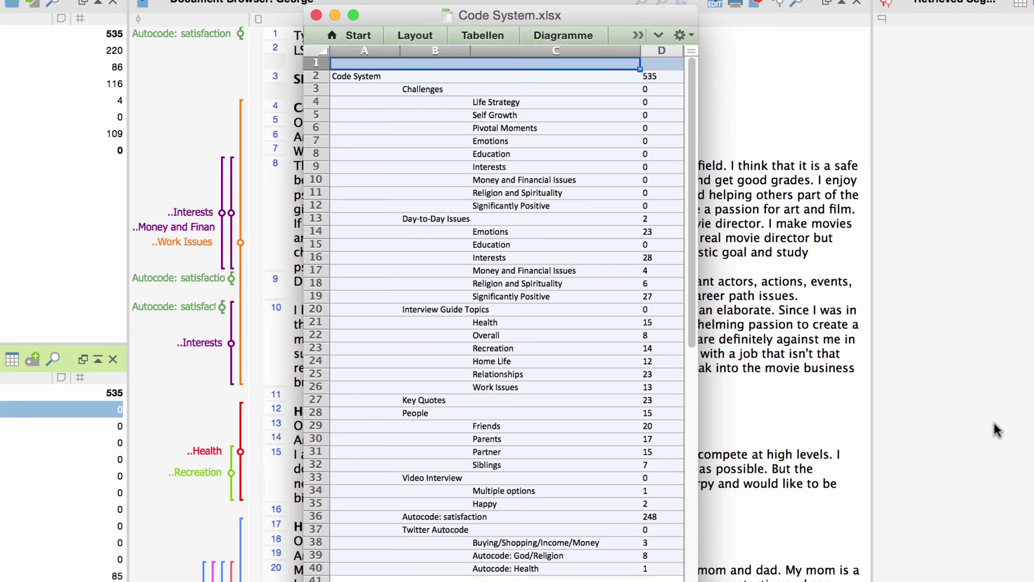
{"action": "left_click", "coordinate": [316, 15]}
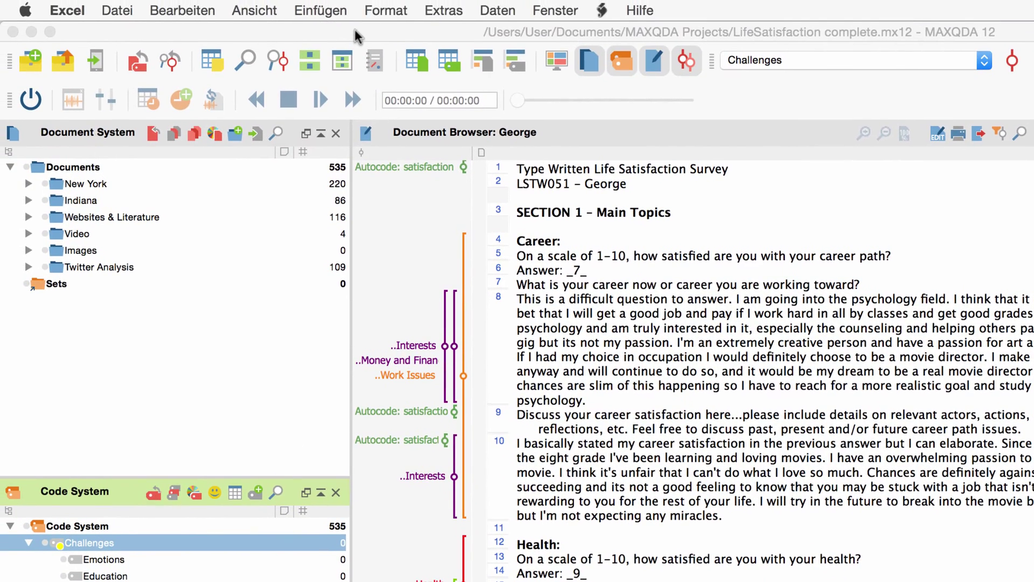
Bring the MAXQDA window back to the front and dismiss the Codes menu unused
{"action": "left_click", "coordinate": [354, 29]}
{"action": "left_click", "coordinate": [394, 10]}
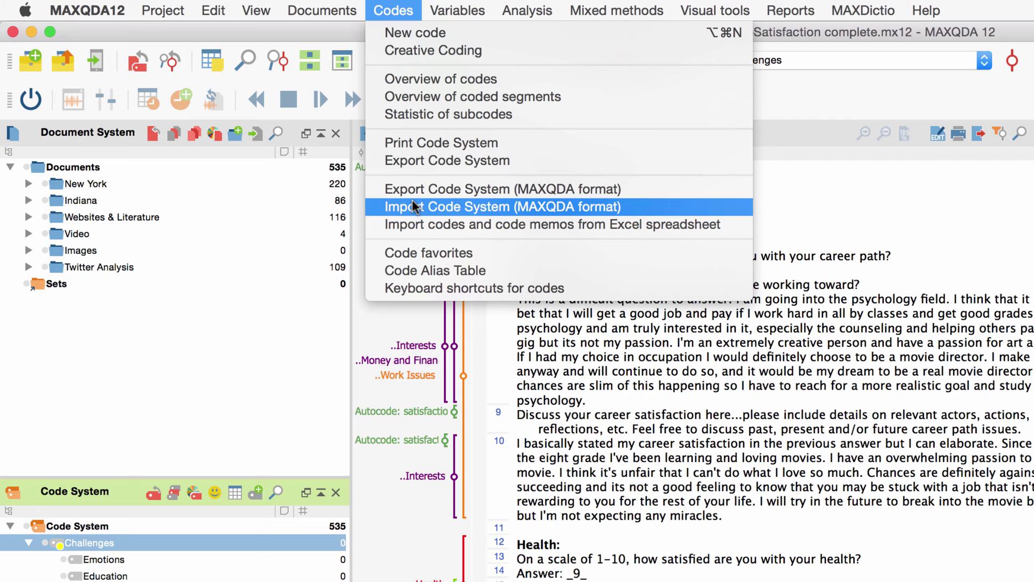
{"action": "left_click", "coordinate": [606, 425]}
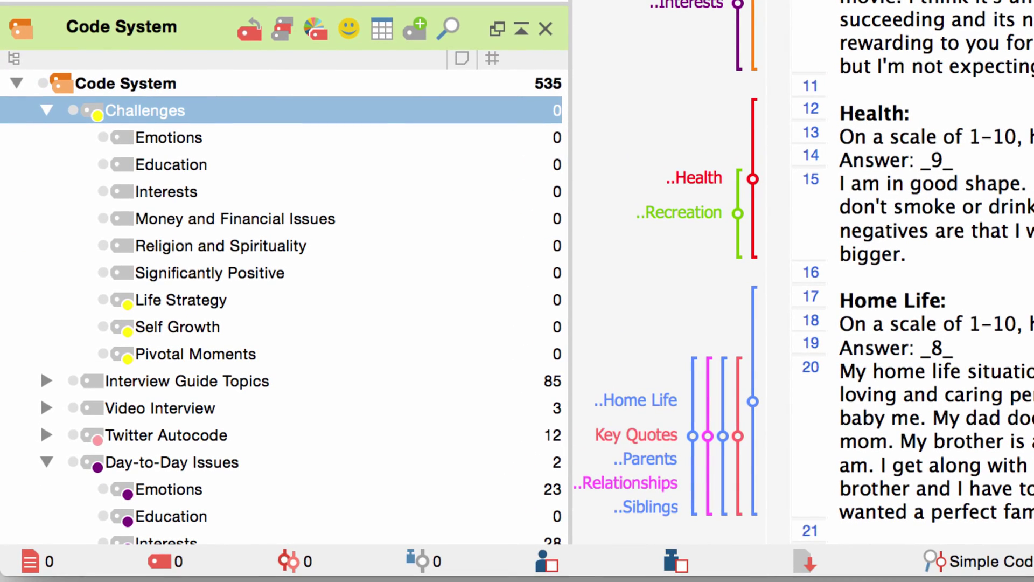
Create a new code set under Sets and name it 'New'
{"action": "scroll", "coordinate": [333, 197], "scroll_direction": "down", "scroll_amount": 8}
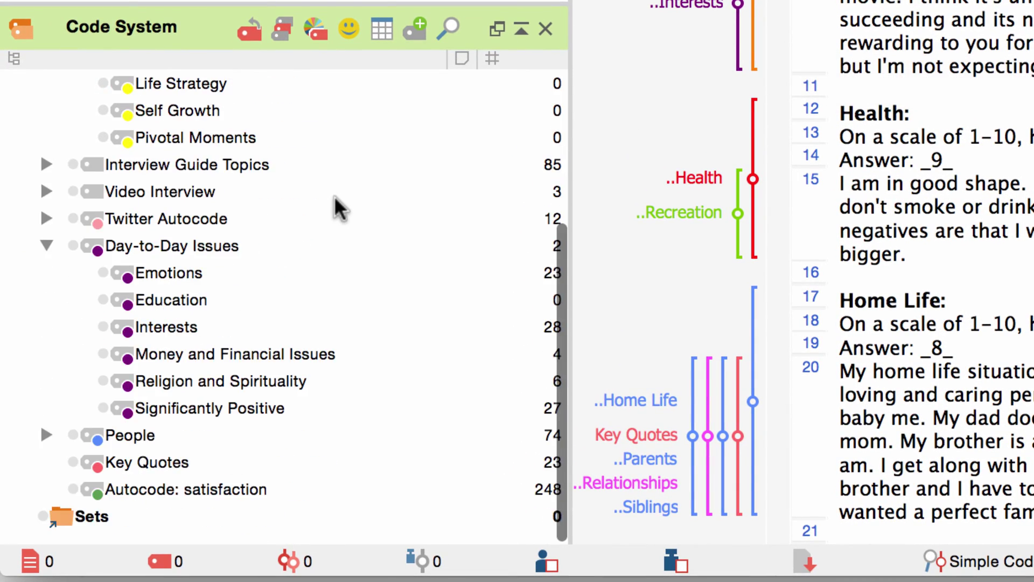
{"action": "right_click", "coordinate": [92, 519]}
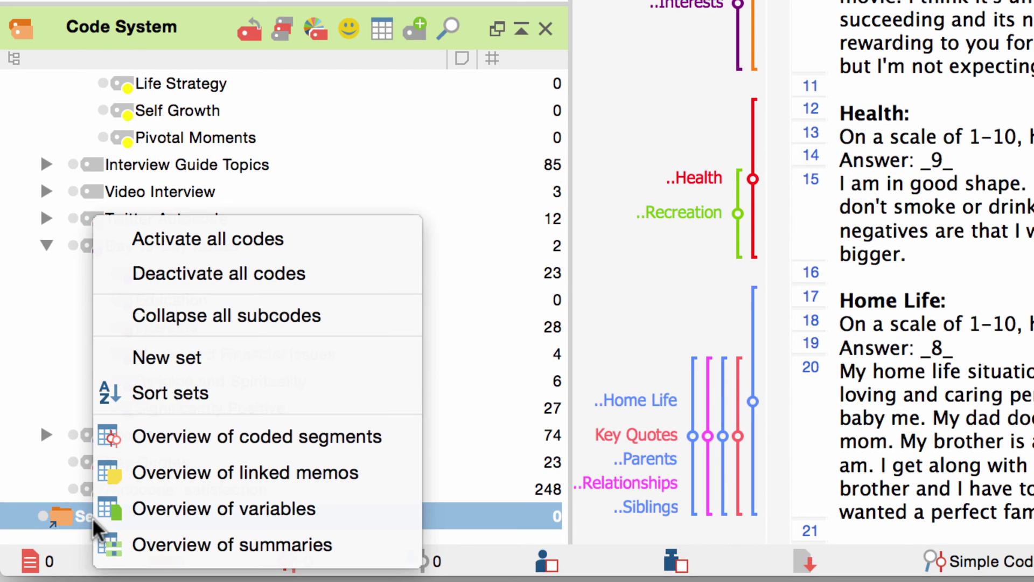
{"action": "left_click", "coordinate": [180, 358]}
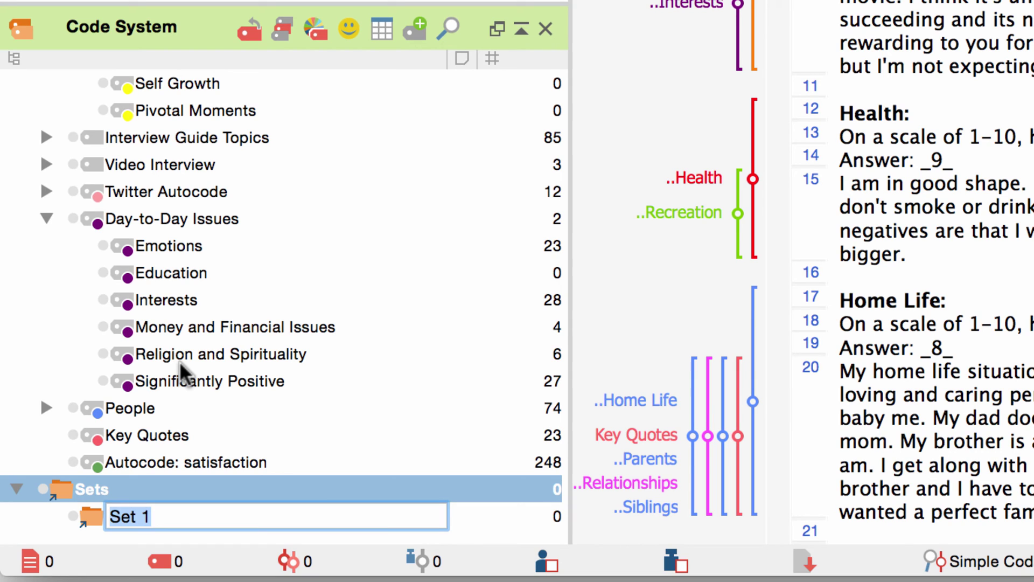
{"action": "type", "text": "New"}
{"action": "key", "text": "Return"}
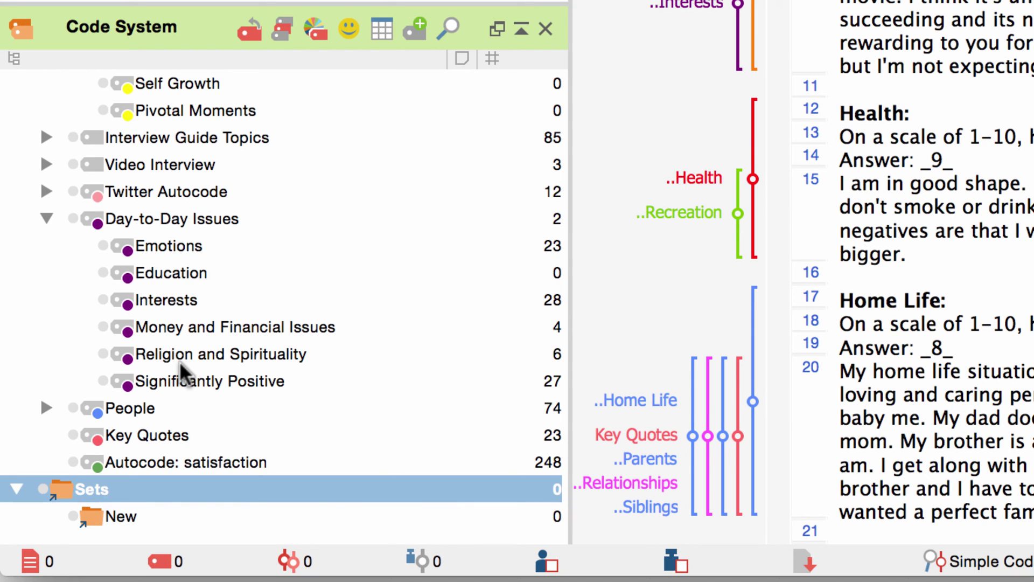
Add Interests, Emotions, Partner and Friends to the New code set
{"action": "left_click_drag", "start_coordinate": [165, 298], "coordinate": [137, 518]}
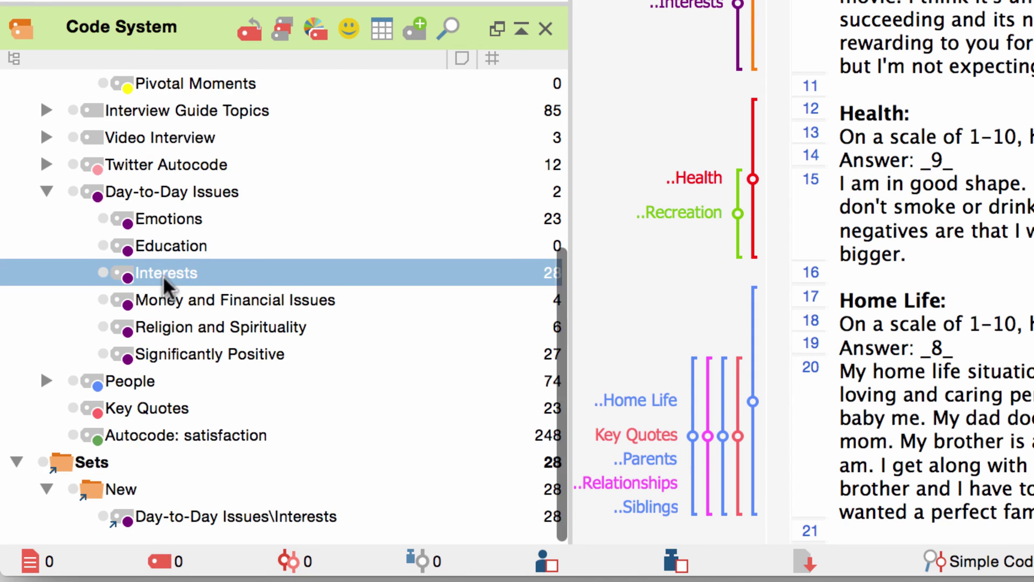
{"action": "left_click_drag", "start_coordinate": [163, 221], "coordinate": [154, 491]}
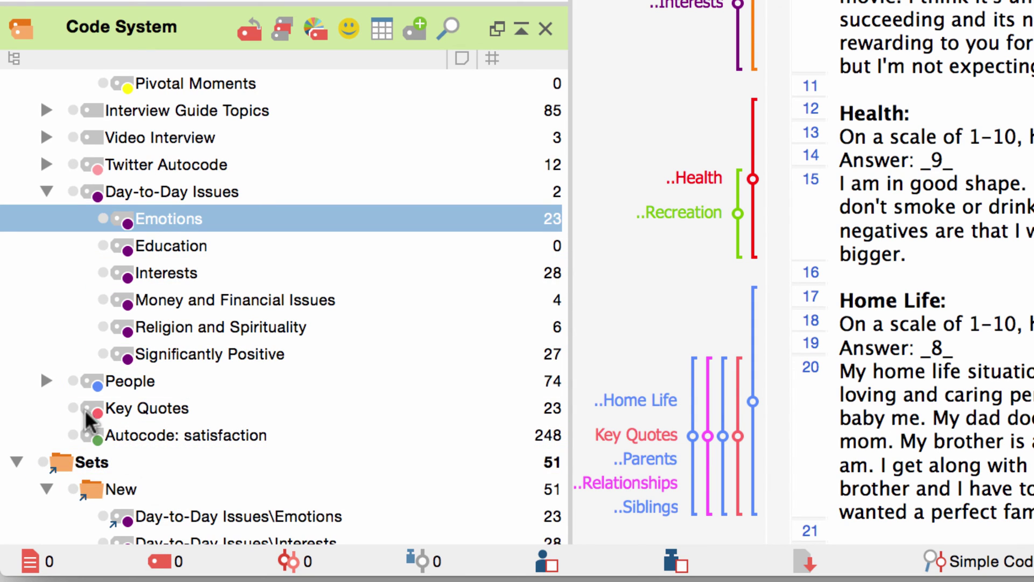
{"action": "left_click", "coordinate": [47, 380]}
{"action": "scroll", "coordinate": [169, 365], "scroll_direction": "down", "scroll_amount": 5}
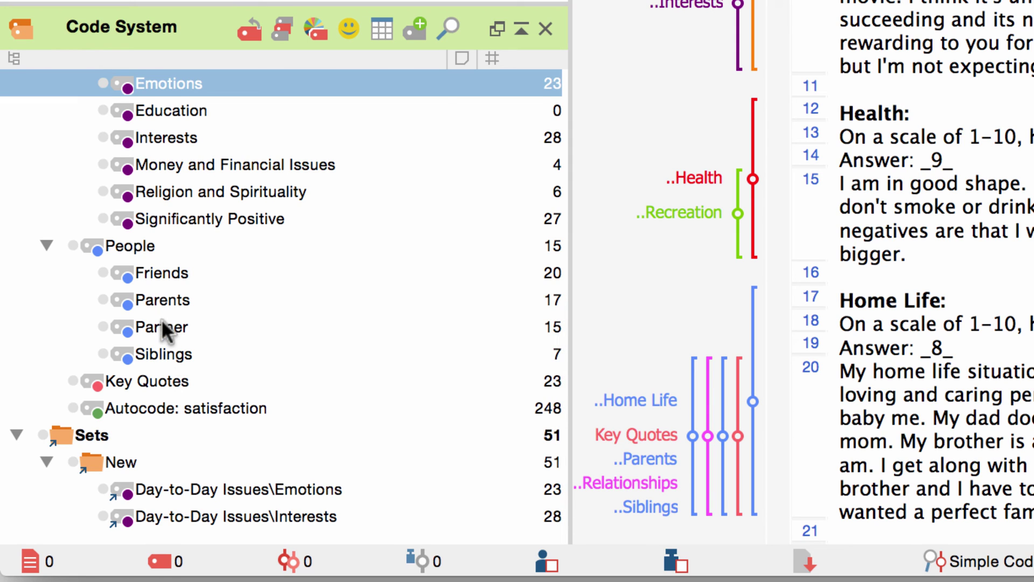
{"action": "left_click_drag", "start_coordinate": [161, 320], "coordinate": [153, 461]}
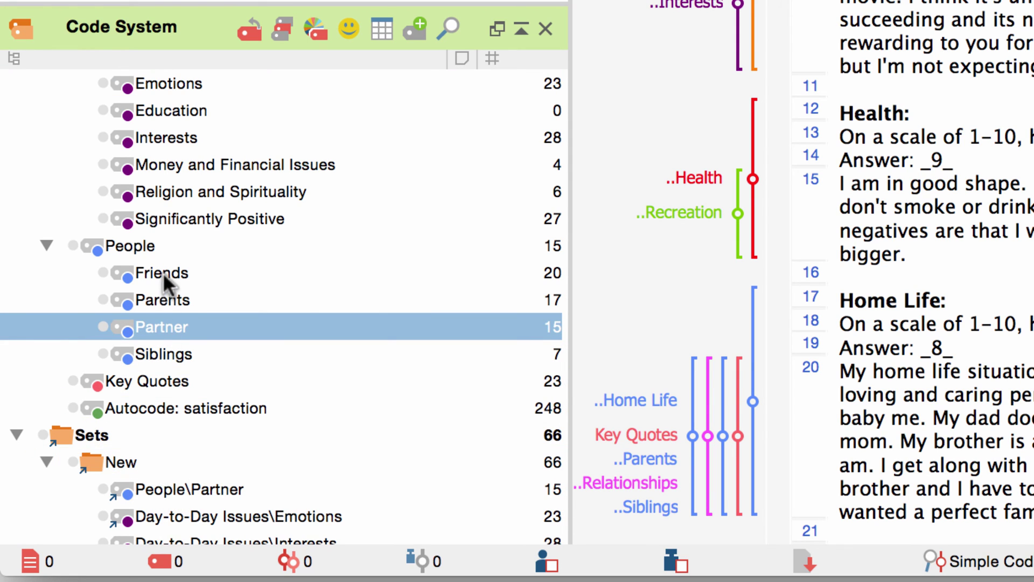
{"action": "left_click_drag", "start_coordinate": [163, 272], "coordinate": [151, 456]}
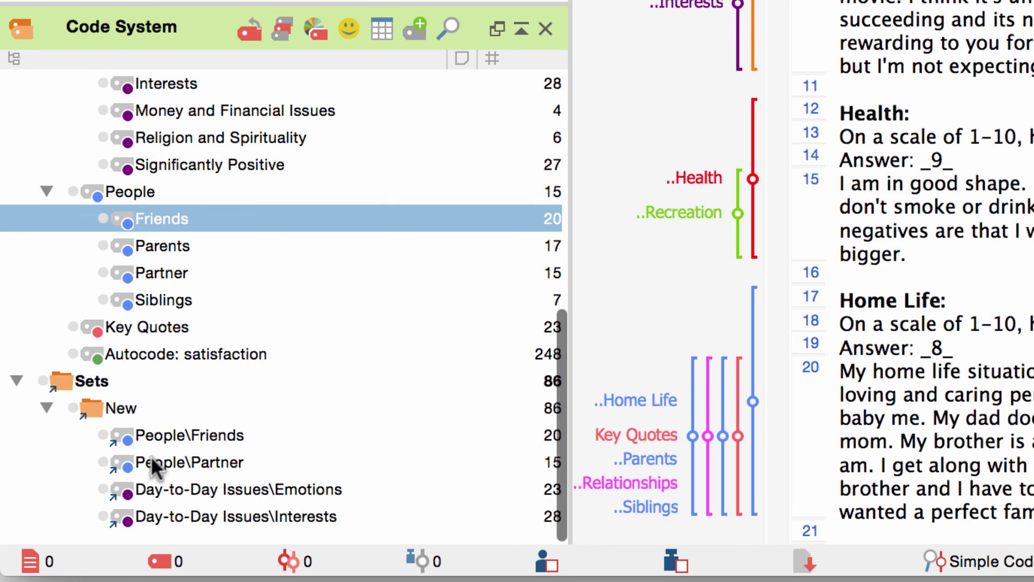